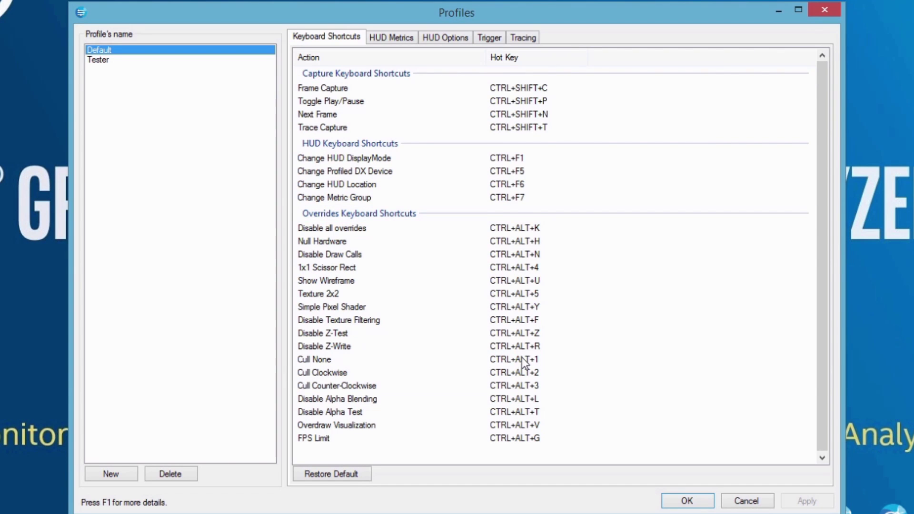
- Remove the GPU Duration metric from the HUD display in the Default profile's metric group
{"action": "left_click", "coordinate": [391, 37]}
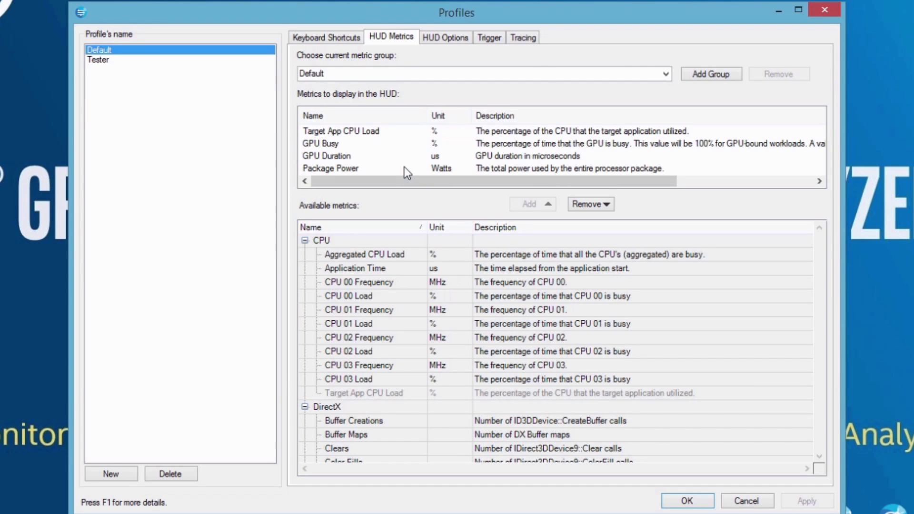
{"action": "left_click", "coordinate": [376, 155]}
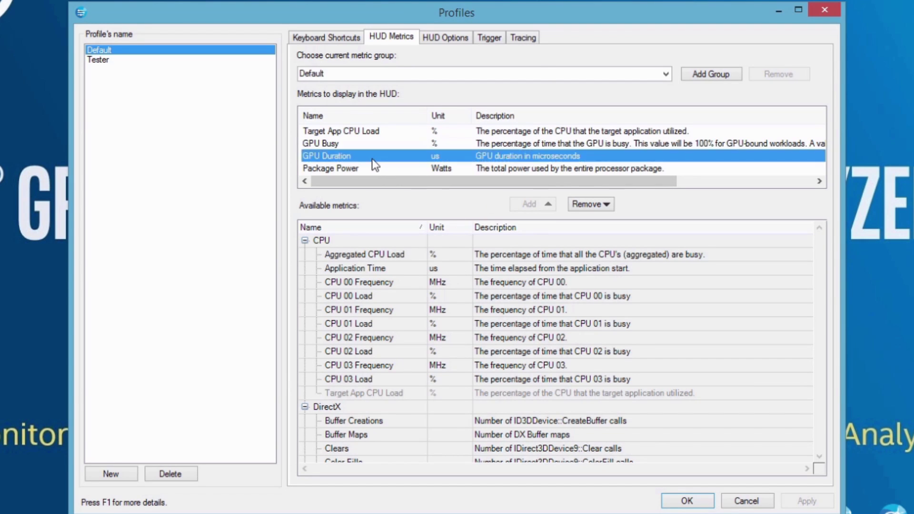
{"action": "left_click", "coordinate": [584, 205]}
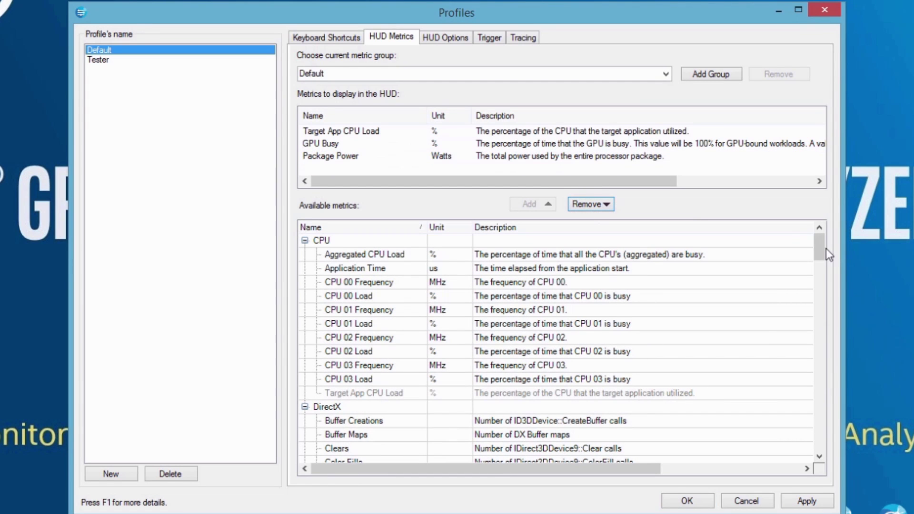
- Add the EU Active metric to the HUD and apply the change, overwriting the Default metric group
{"action": "left_click_drag", "start_coordinate": [825, 255], "coordinate": [818, 361]}
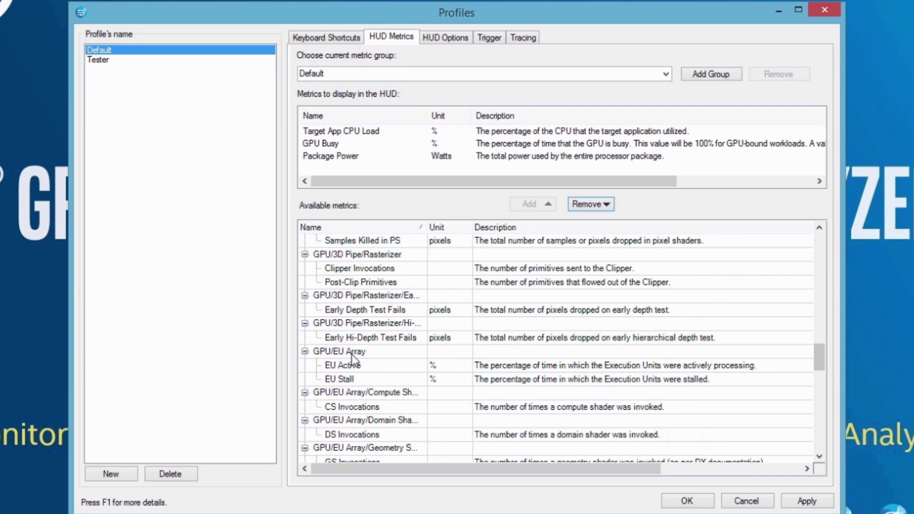
{"action": "left_click", "coordinate": [363, 367]}
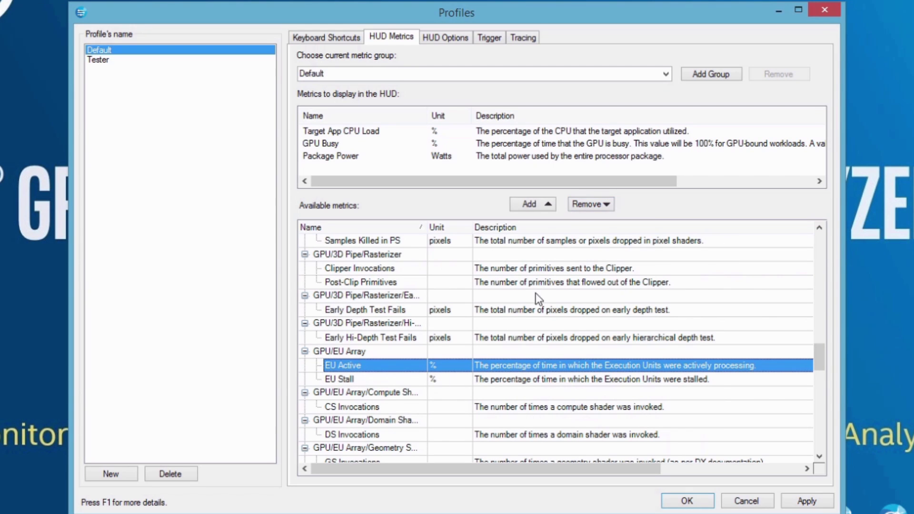
{"action": "left_click", "coordinate": [527, 205]}
{"action": "left_click", "coordinate": [804, 502]}
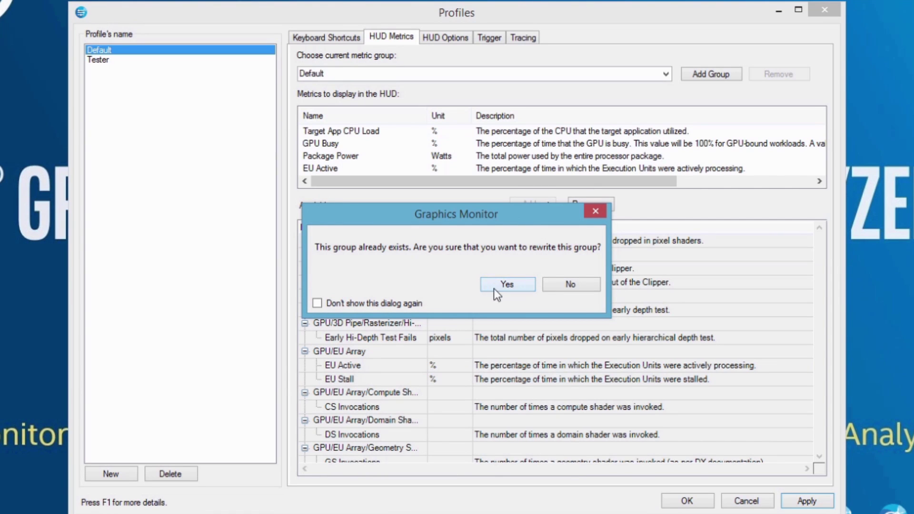
{"action": "left_click", "coordinate": [507, 285]}
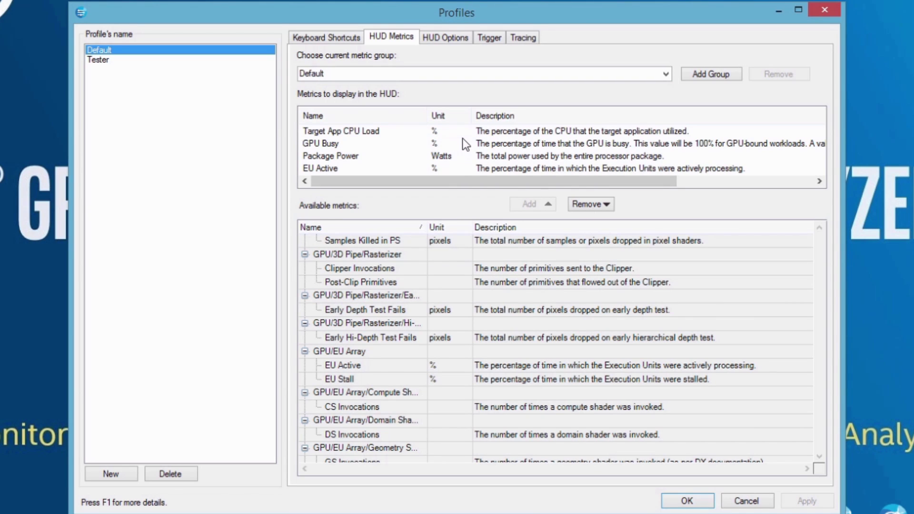
- Set the HUD display mode to FPS Only in the Default profile's HUD options
{"action": "left_click", "coordinate": [442, 41]}
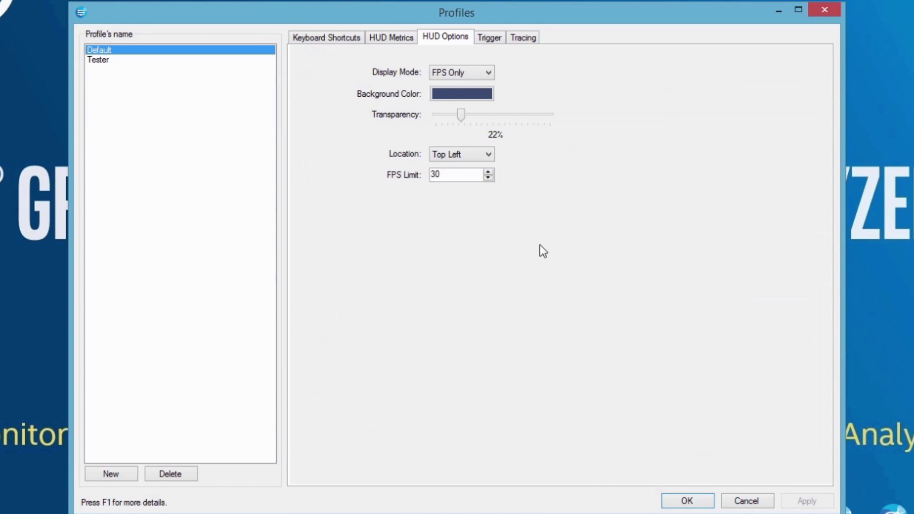
{"action": "left_click", "coordinate": [473, 75]}
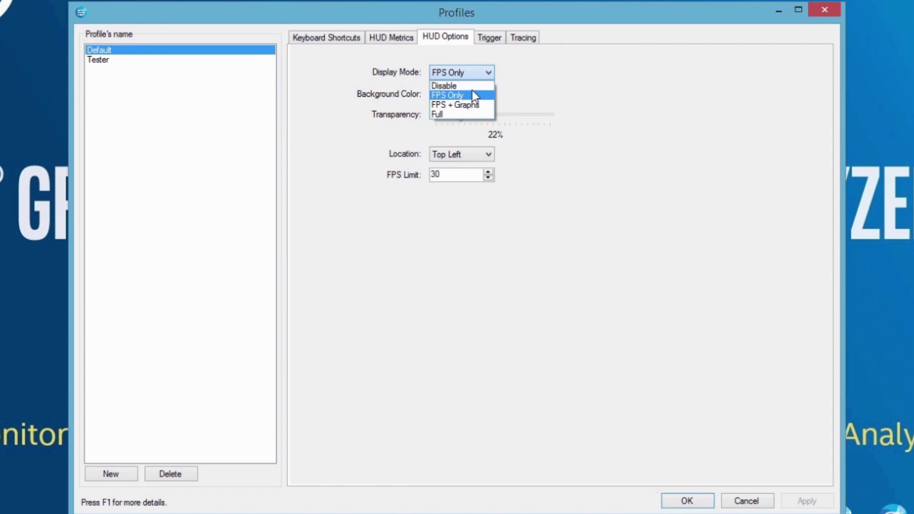
{"action": "left_click", "coordinate": [473, 95]}
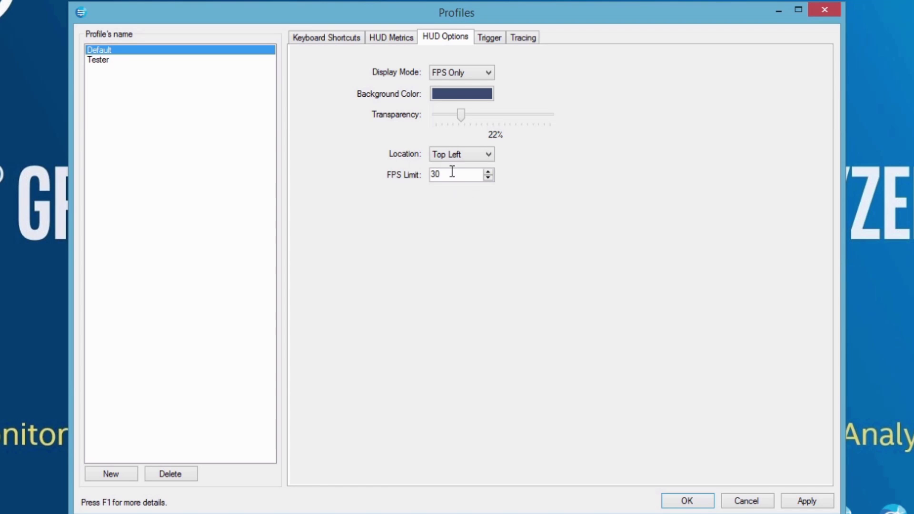
- Enable the Default profile's trigger, and review its available actions and the tracing settings
{"action": "left_click", "coordinate": [495, 41]}
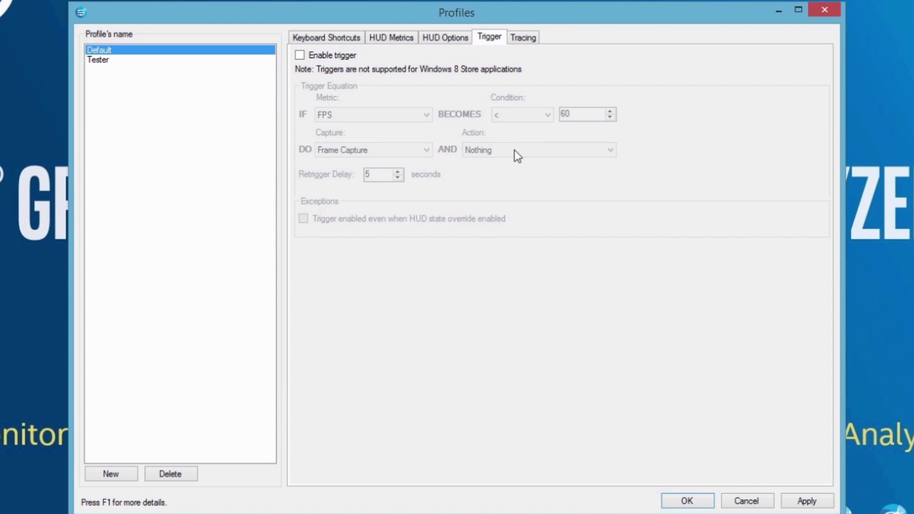
{"action": "left_click", "coordinate": [325, 55]}
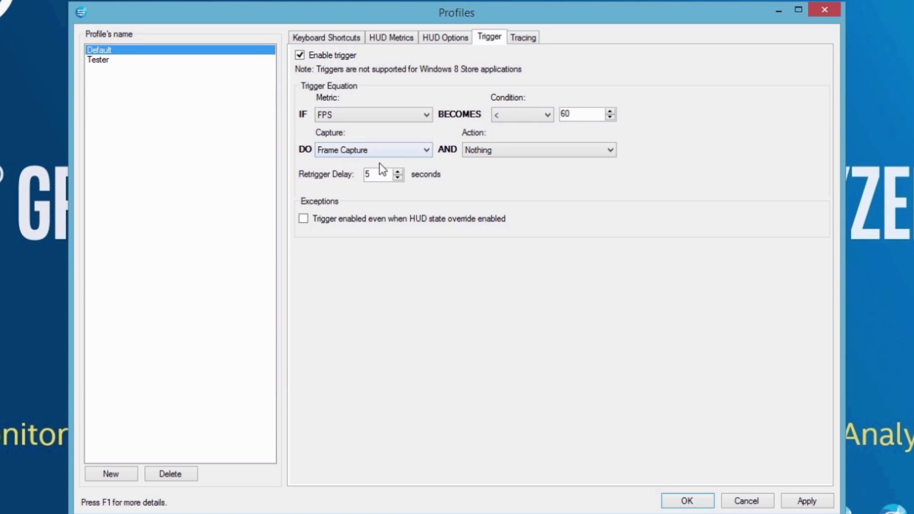
{"action": "left_click", "coordinate": [540, 151]}
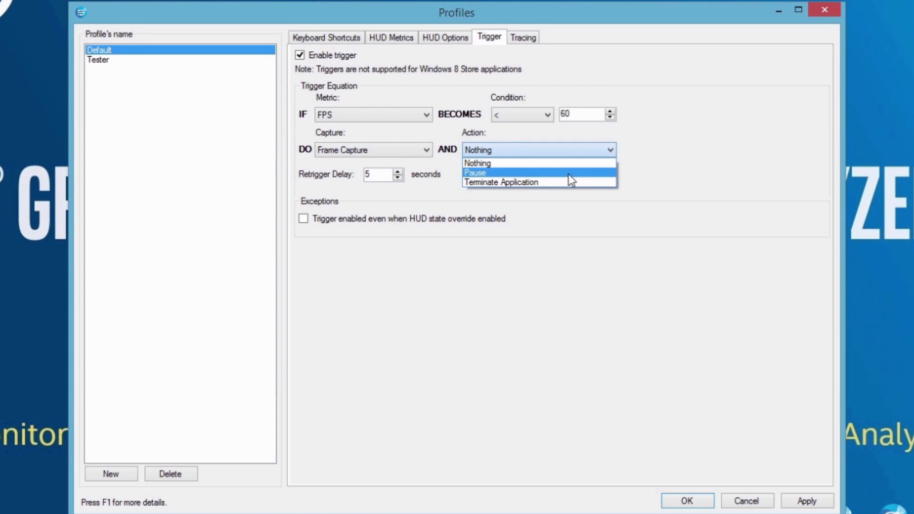
{"action": "left_click", "coordinate": [694, 127]}
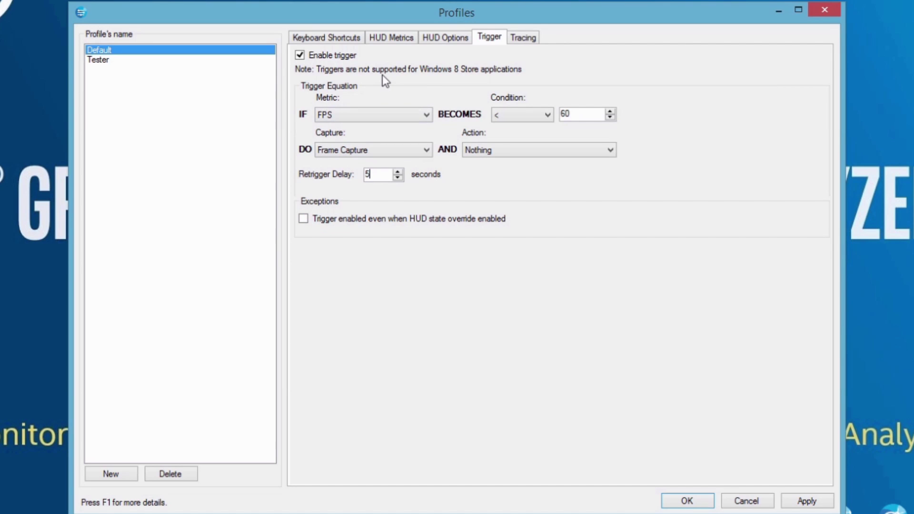
{"action": "left_click", "coordinate": [528, 37]}
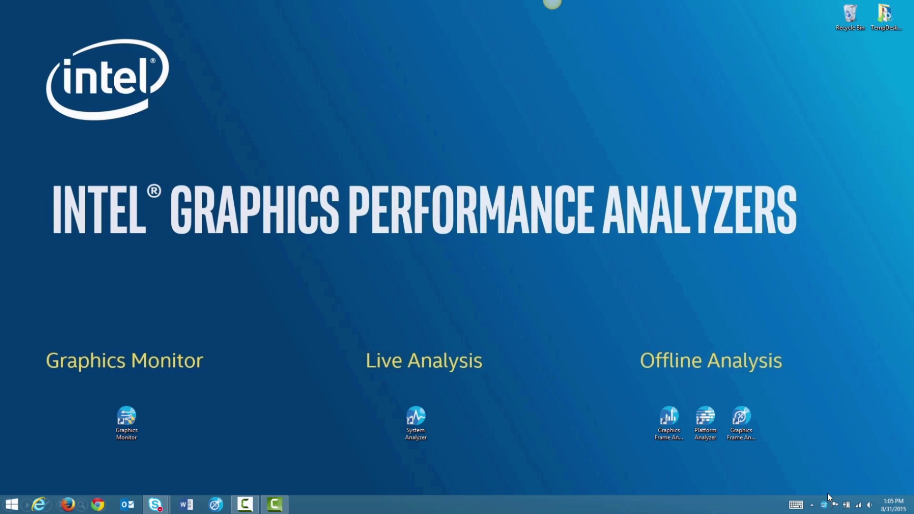
- Open Analyze Application and run CityRacer.exe from the GPA 2015 R2 SDK samples folder with the Default profile
{"action": "right_click", "coordinate": [824, 506]}
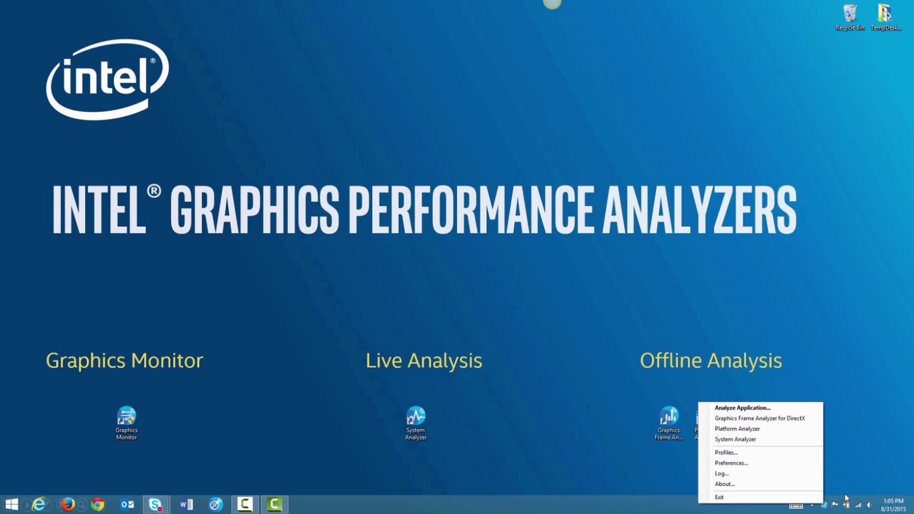
{"action": "left_click", "coordinate": [765, 406]}
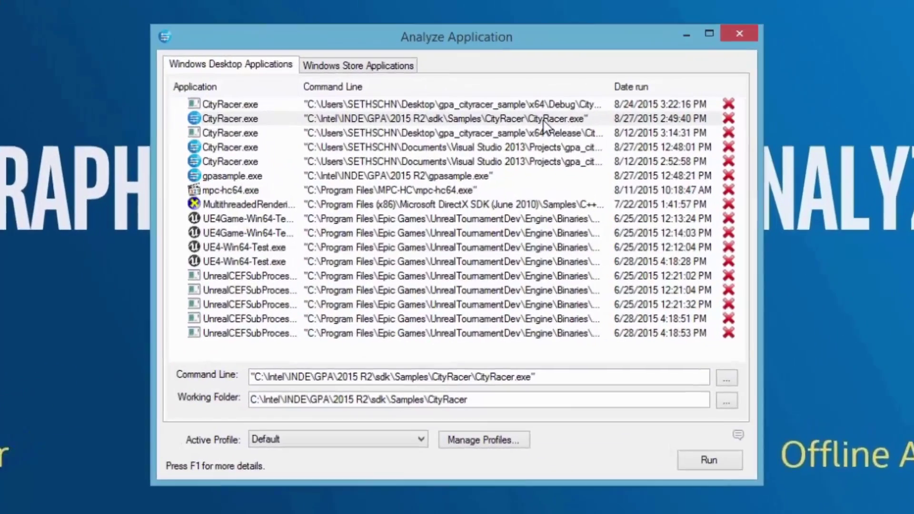
{"action": "left_click", "coordinate": [517, 162]}
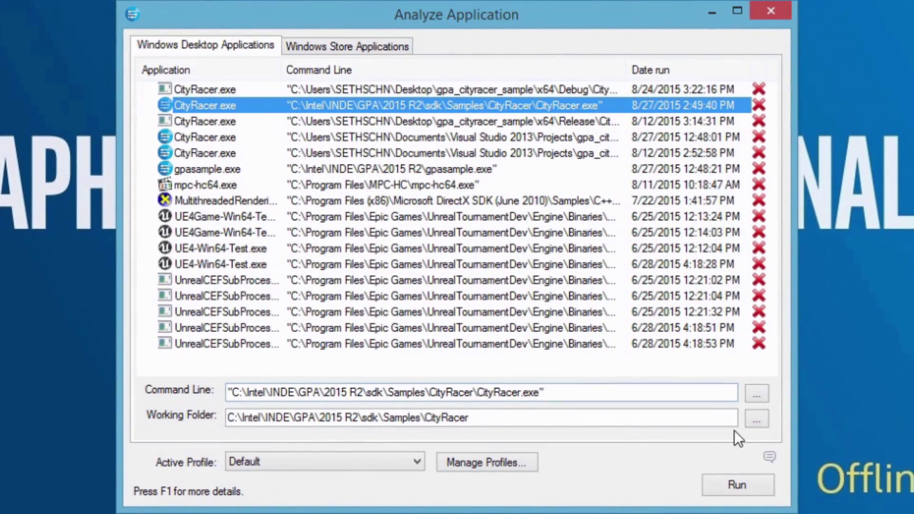
{"action": "left_click", "coordinate": [750, 484]}
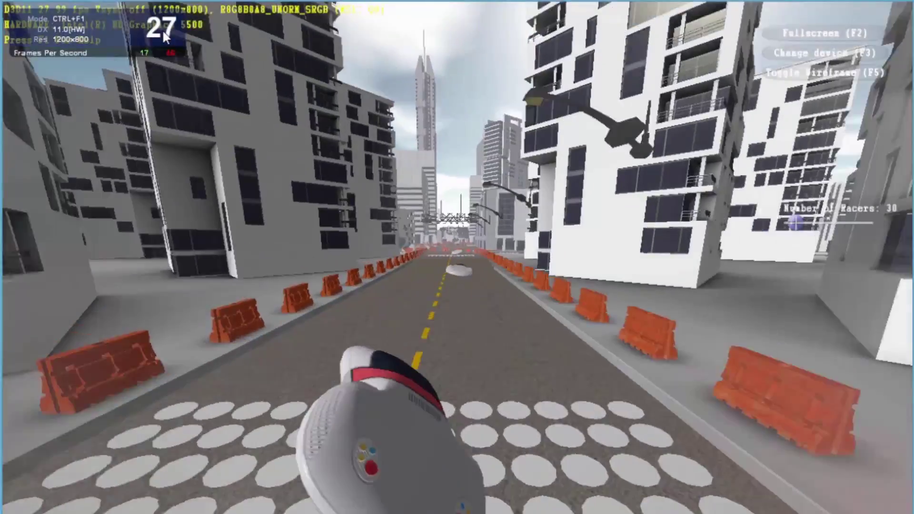
- Switch the HUD over the running CityRacer to the full display with metric graphs and the shortcut list
{"action": "key", "text": "ctrl+F1"}
{"action": "key", "text": "ctrl+F1"}
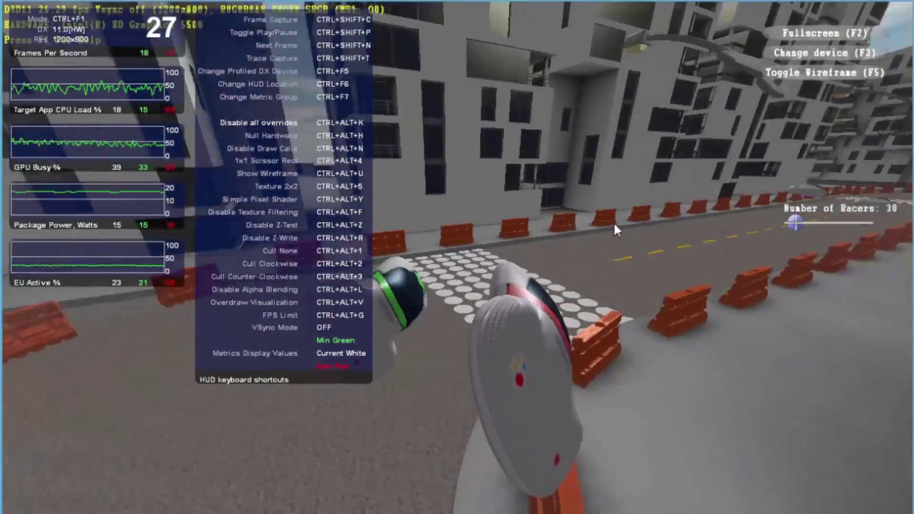
- Test the Disable Draw Calls, Null Hardware, Texture 2x2 and Disable Z-Test overrides one at a time, switching each off again
{"action": "key", "text": "ctrl+alt+n"}
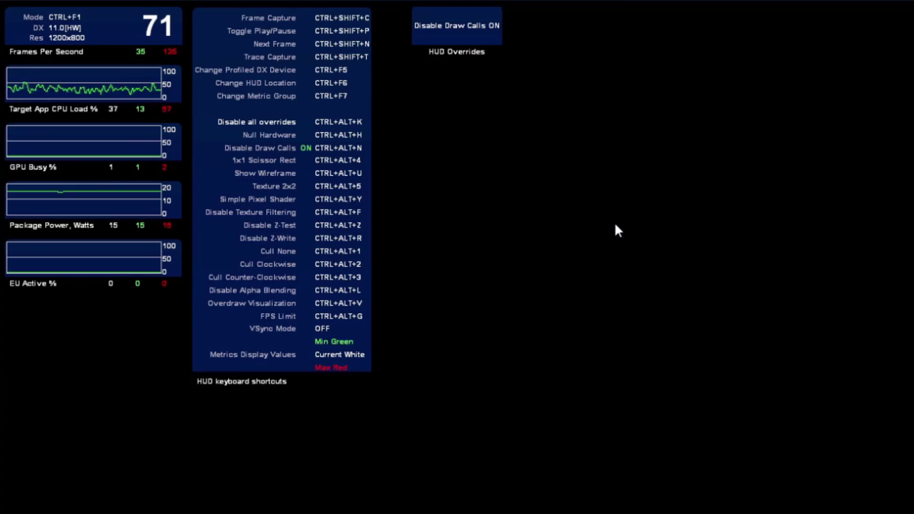
{"action": "key", "text": "ctrl+alt+n"}
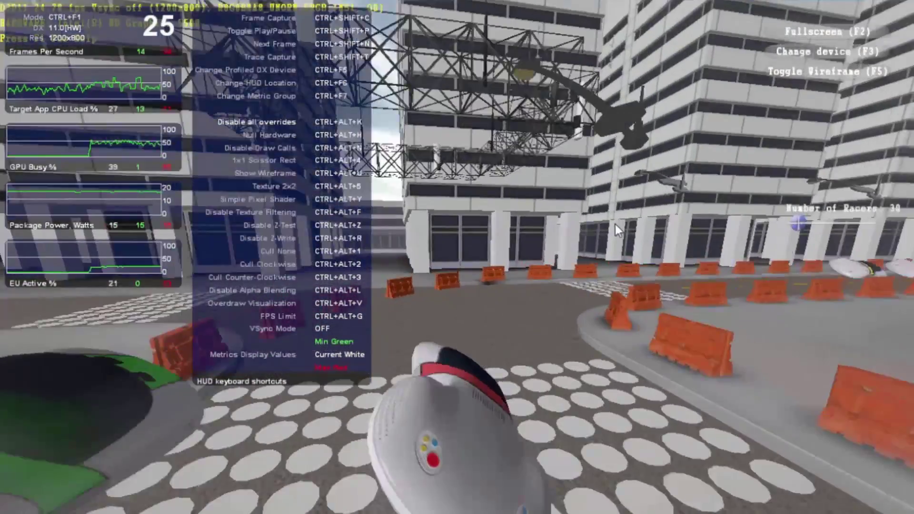
{"action": "key", "text": "ctrl+alt+h"}
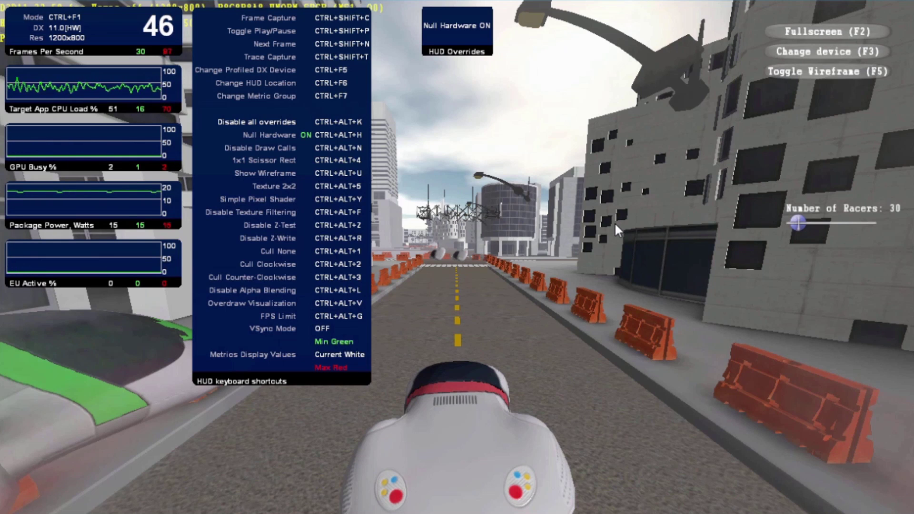
{"action": "key", "text": "ctrl+alt+k"}
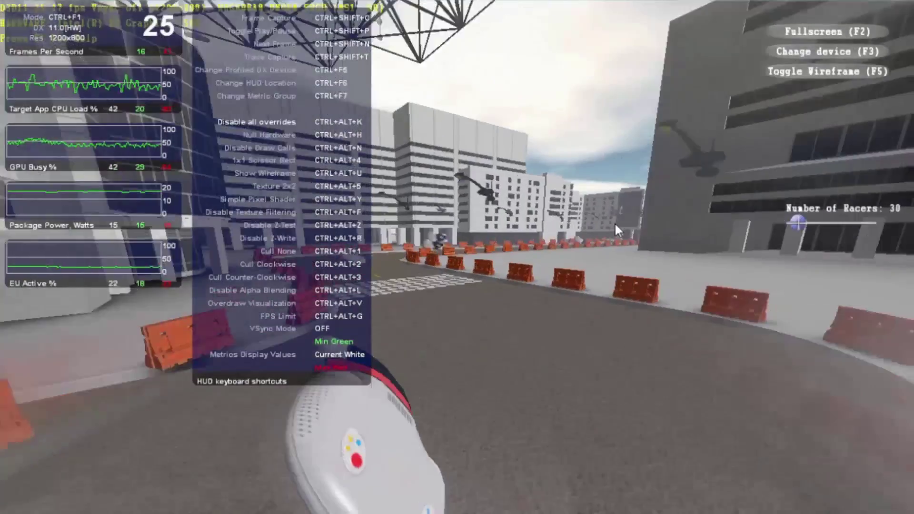
{"action": "key", "text": "ctrl+alt+5"}
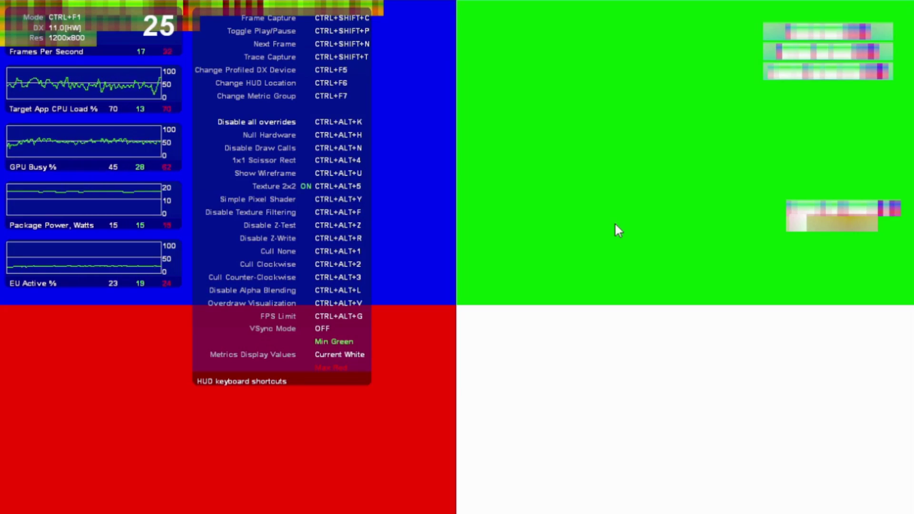
{"action": "key", "text": "ctrl+alt+k"}
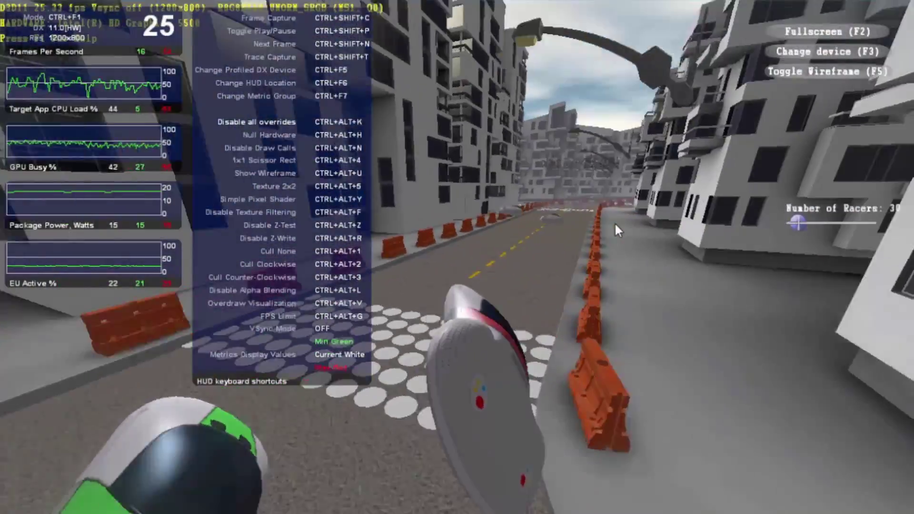
{"action": "key", "text": "ctrl+alt+z"}
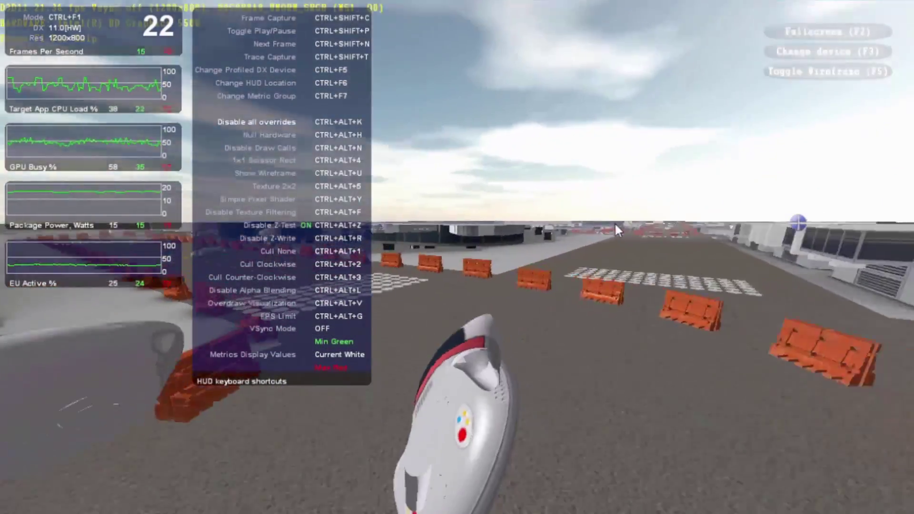
{"action": "key", "text": "ctrl+alt+z"}
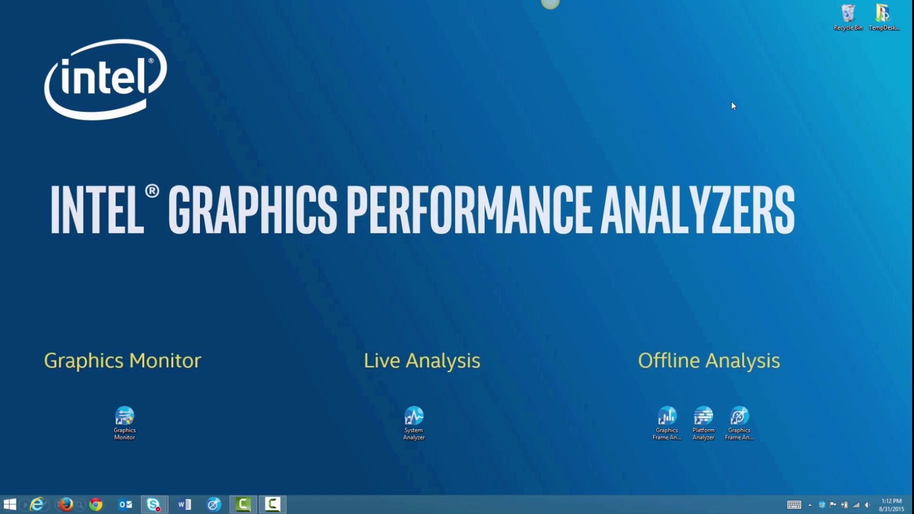
- Open System Analyzer, connect to the BaytrailF4DC578C device and start monitoring the CityRacer user application
{"action": "left_click", "coordinate": [419, 417]}
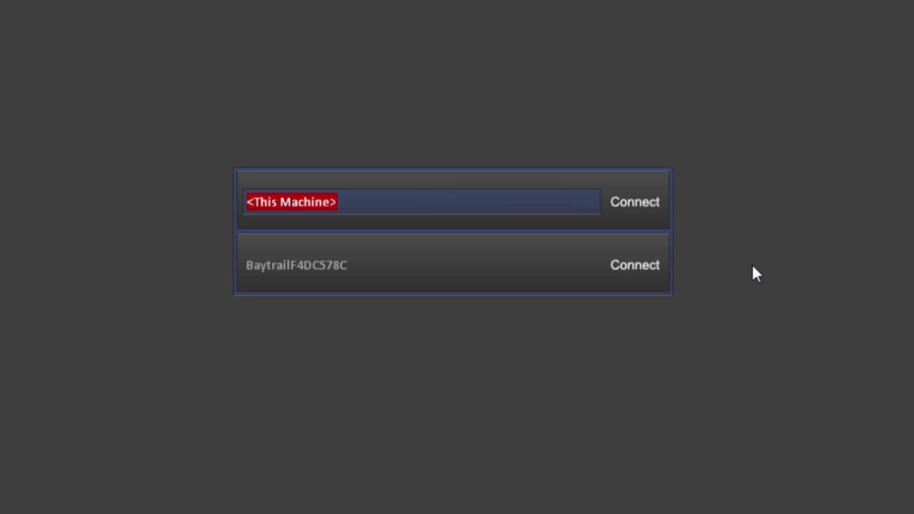
{"action": "left_click", "coordinate": [648, 266]}
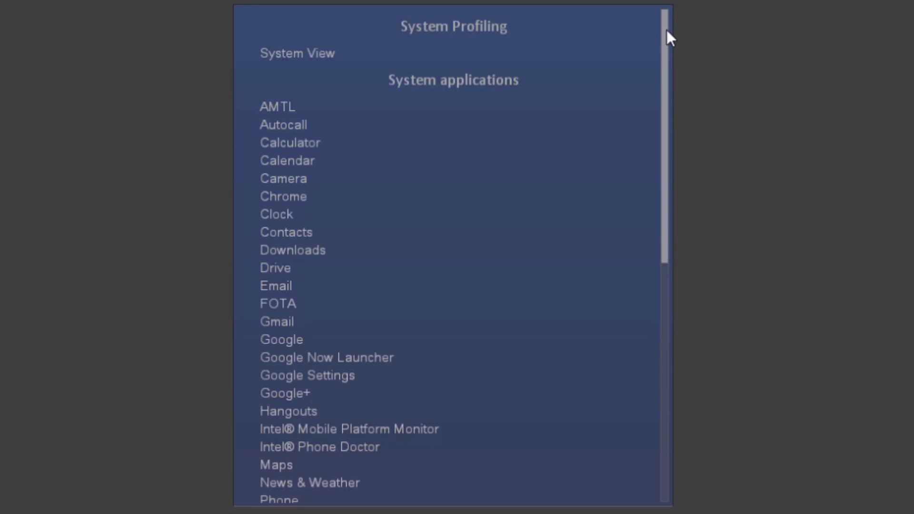
{"action": "left_click_drag", "start_coordinate": [666, 32], "coordinate": [692, 287]}
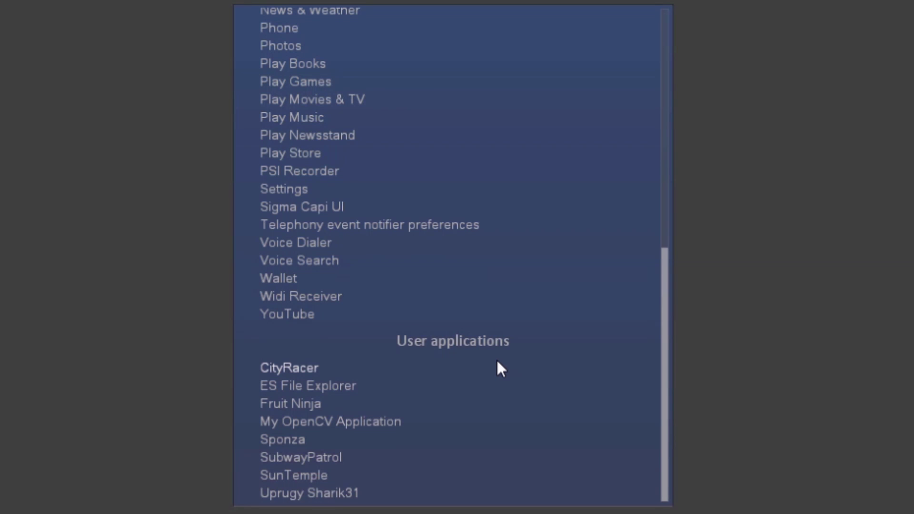
{"action": "left_click", "coordinate": [290, 369]}
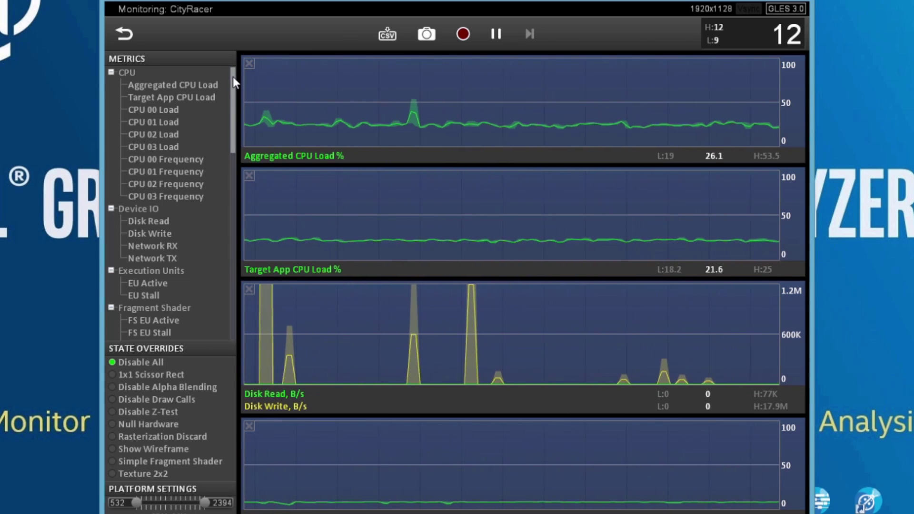
- Remove the Aggregated CPU Load graph and add it back as the first graph in the monitoring view
{"action": "scroll", "coordinate": [234, 93], "scroll_direction": "down", "scroll_amount": 1}
{"action": "left_click_drag", "start_coordinate": [234, 95], "coordinate": [224, 70]}
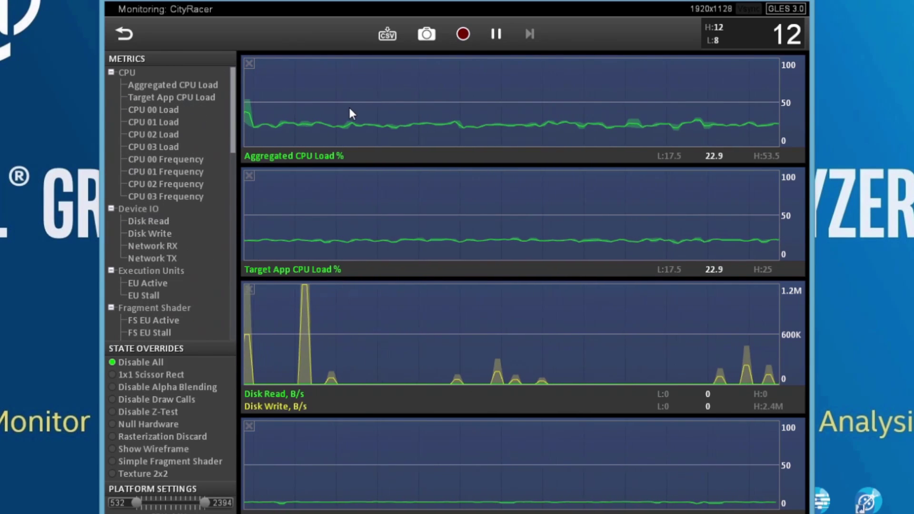
{"action": "left_click", "coordinate": [249, 62]}
{"action": "left_click_drag", "start_coordinate": [147, 84], "coordinate": [319, 59]}
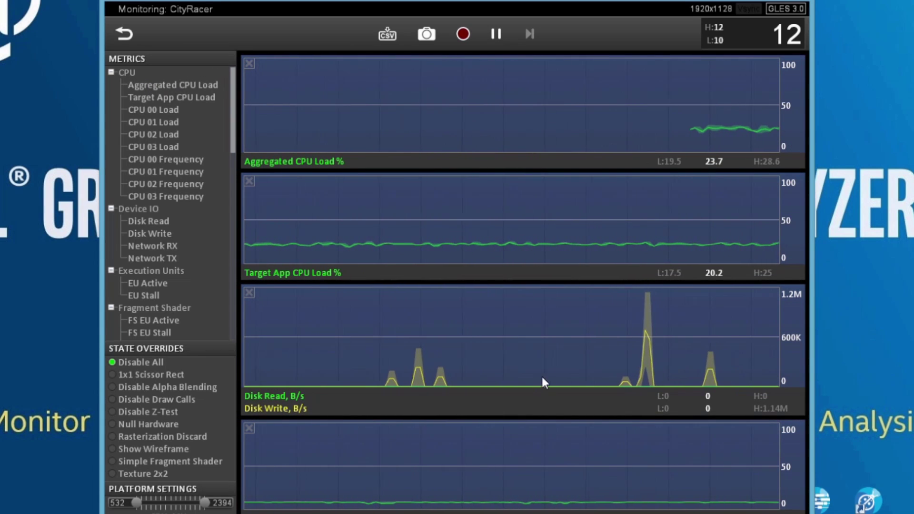
- Add another Target App CPU Load graph below Aggregated CPU Load and overlay the CPU 00 Load metric on it
{"action": "left_click_drag", "start_coordinate": [171, 97], "coordinate": [336, 168]}
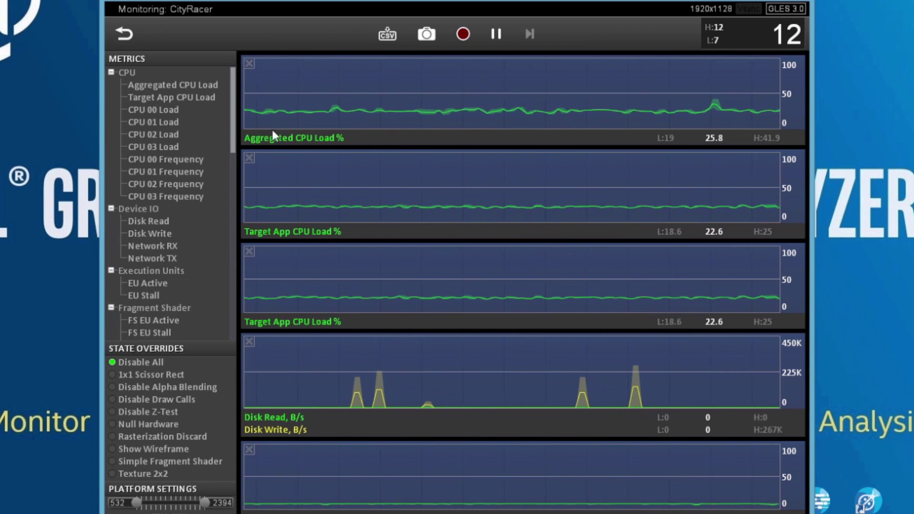
{"action": "left_click_drag", "start_coordinate": [158, 107], "coordinate": [398, 188]}
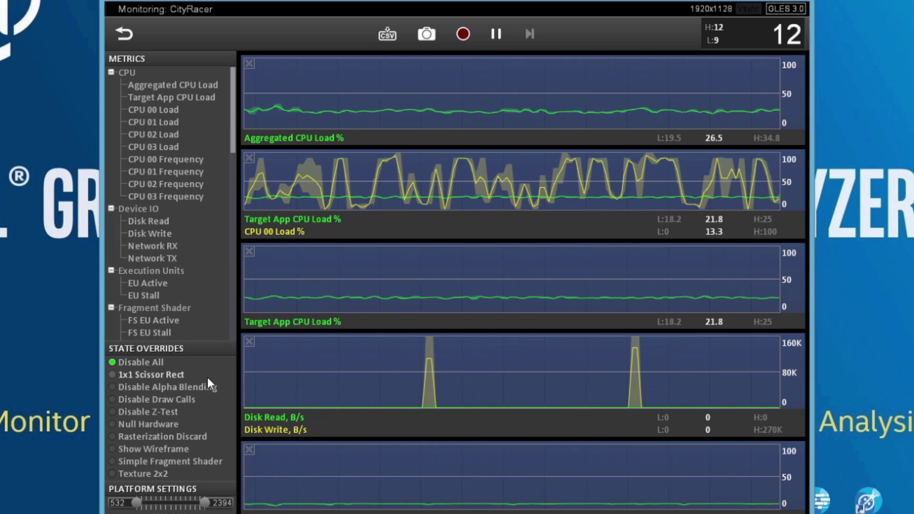
- Test the Disable Draw Calls state override on CityRacer, and turn all overrides off again
{"action": "left_click", "coordinate": [135, 398]}
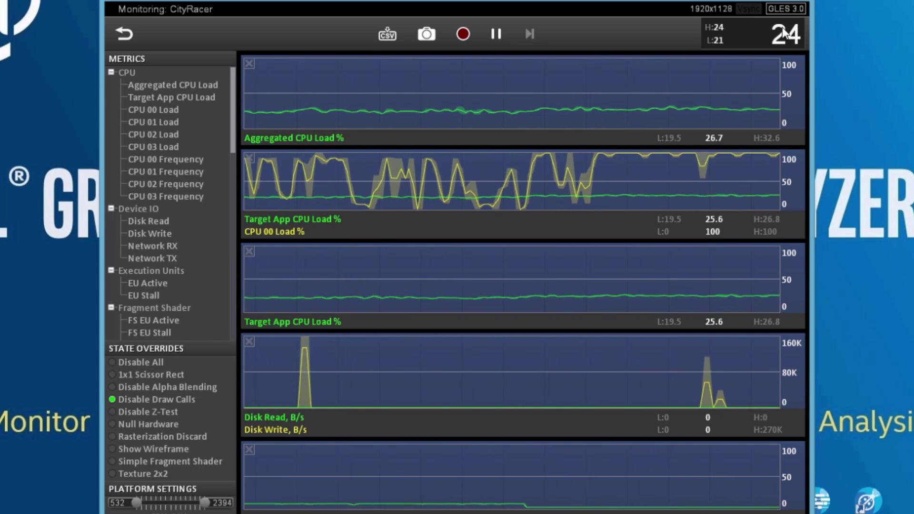
{"action": "left_click", "coordinate": [142, 361]}
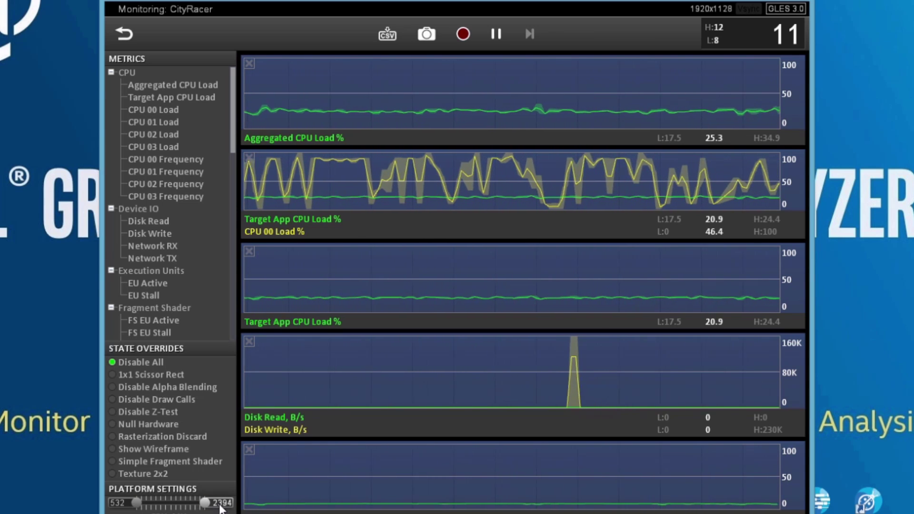
- Adjust the upper limit of the frequency range in the platform settings, ending at 1995
{"action": "left_click_drag", "start_coordinate": [205, 503], "coordinate": [175, 502]}
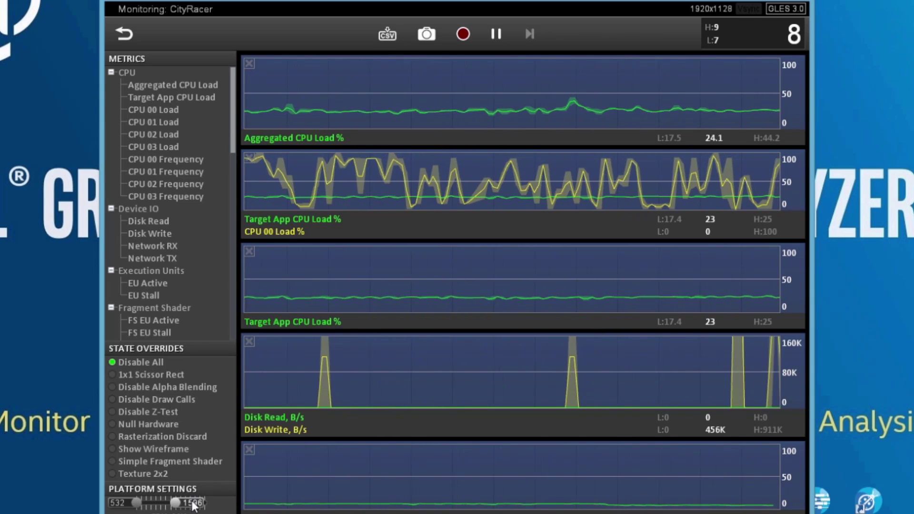
{"action": "left_click_drag", "start_coordinate": [194, 505], "coordinate": [208, 511]}
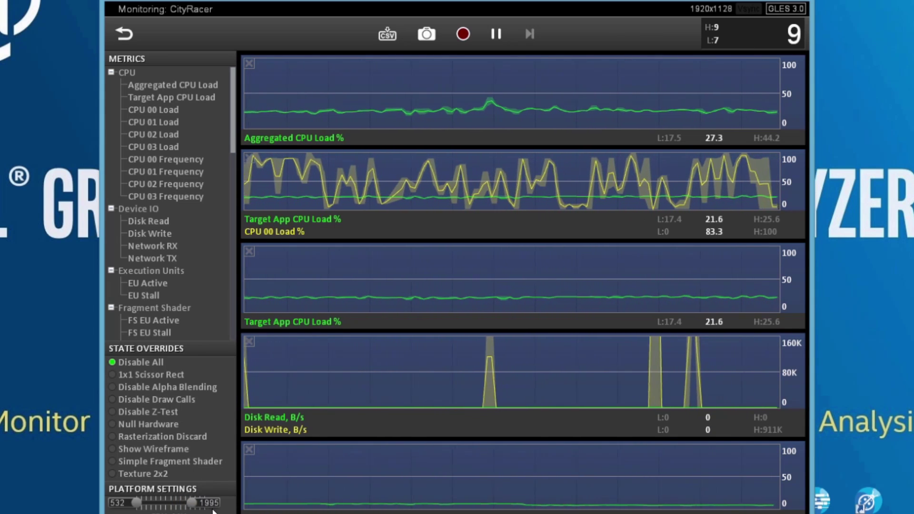